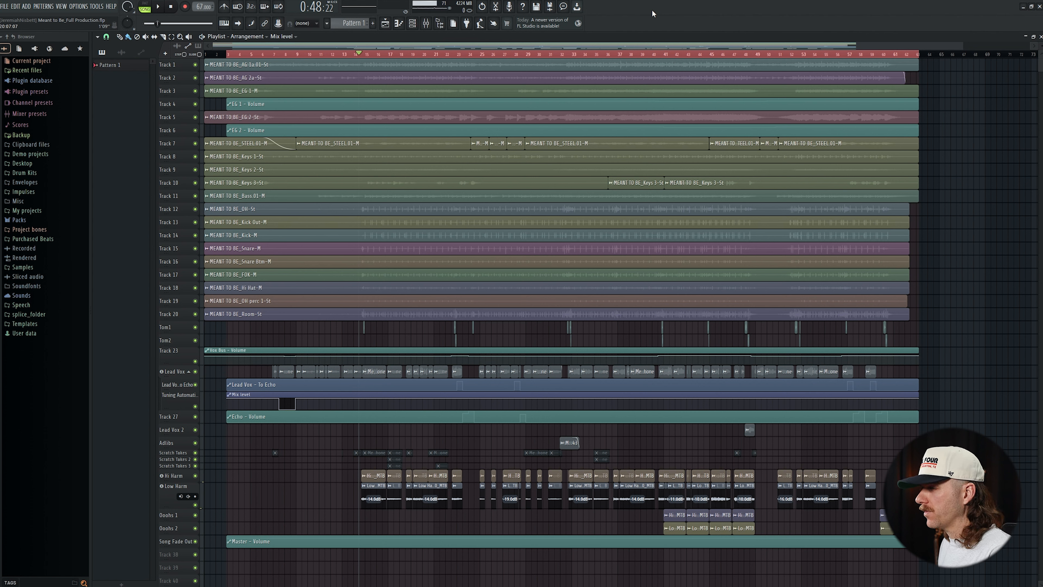
# Play the song, show the mixer, and solo the Bass track to audition it on its own.
pyautogui.press('space')
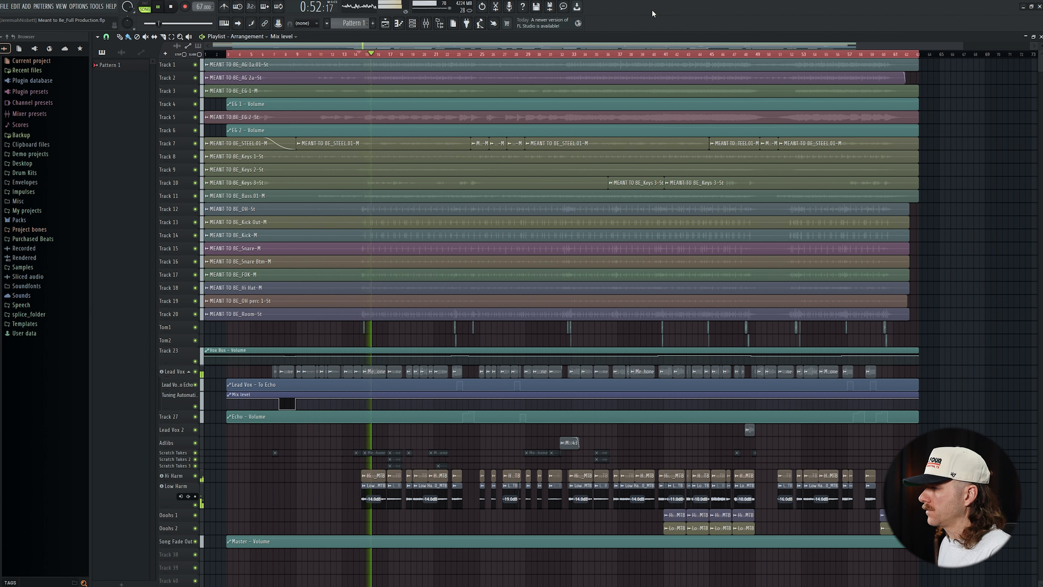
pyautogui.click(427, 25)
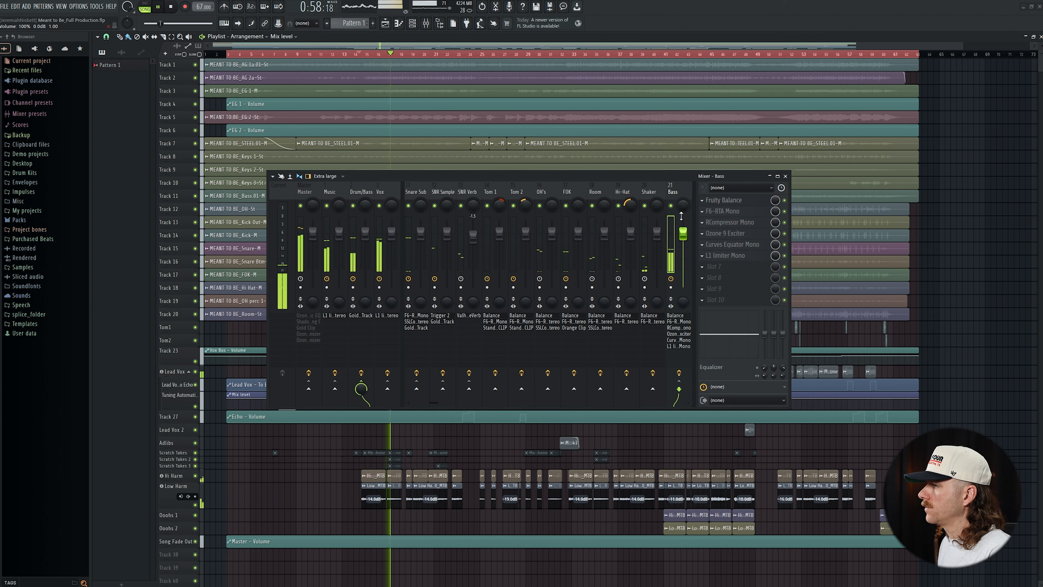
pyautogui.rightClick(671, 205)
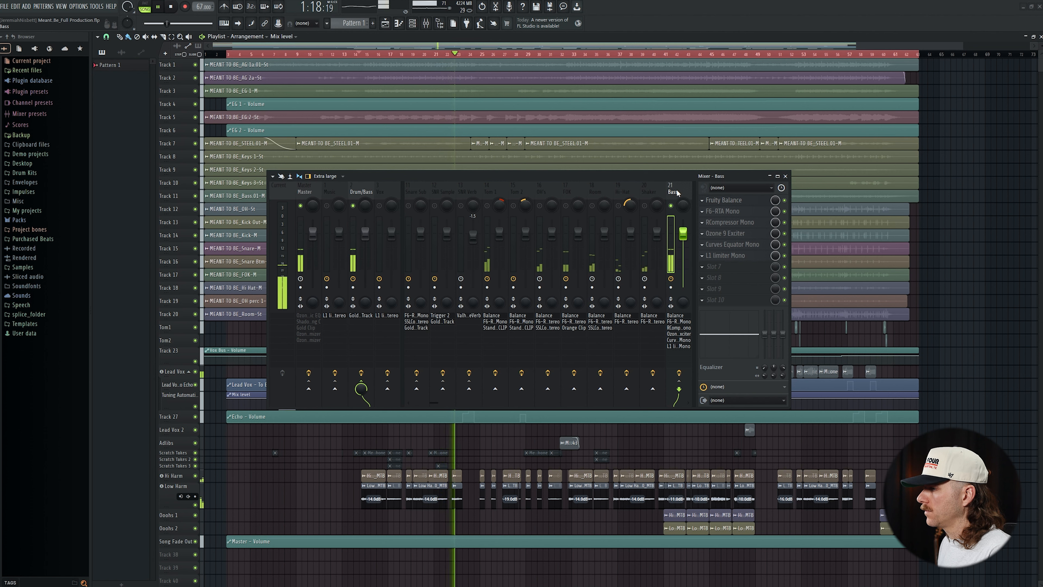
pyautogui.press('space')
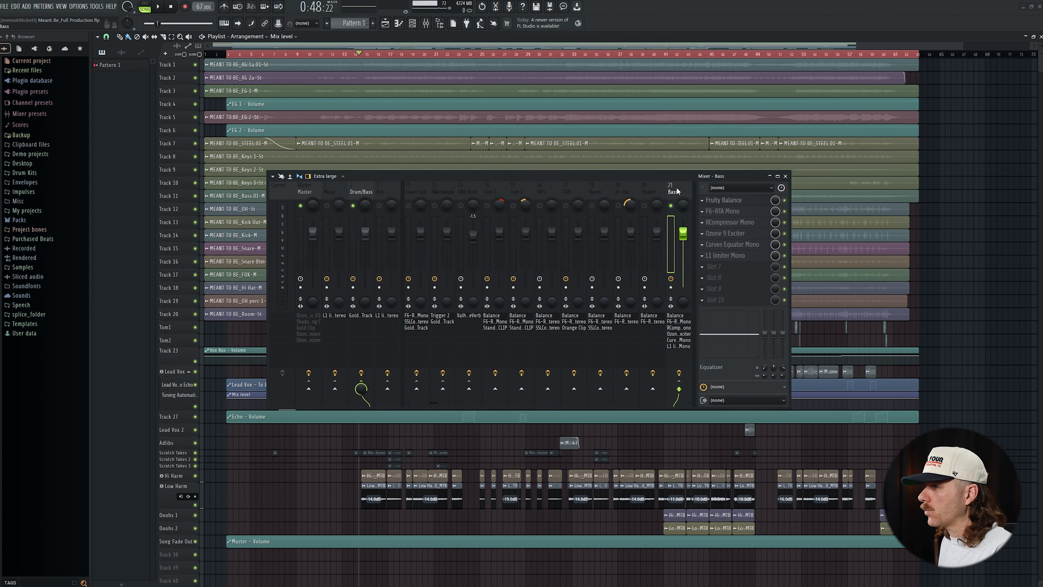
# Bypass the L1 limiter, Curves Equator, Ozone 9 Exciter, RCompressor and F6-RTA effects on the Bass mixer track.
pyautogui.click(784, 255)
pyautogui.click(784, 244)
pyautogui.click(784, 233)
pyautogui.click(784, 222)
pyautogui.click(784, 211)
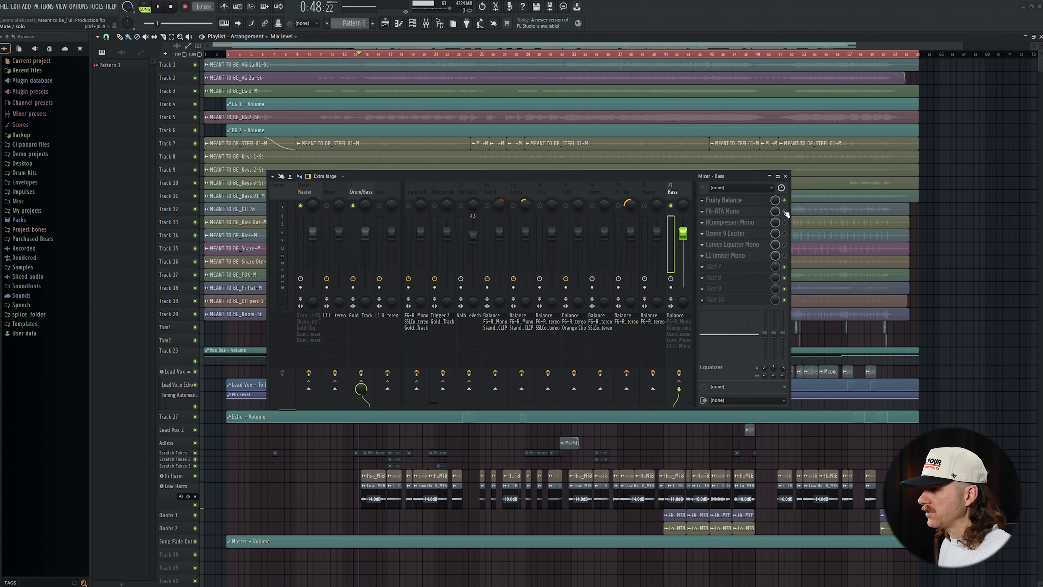
# Check the Bass track's Fruity Balance settings, then re-enable F6-RTA Mono and open it.
pyautogui.click(723, 200)
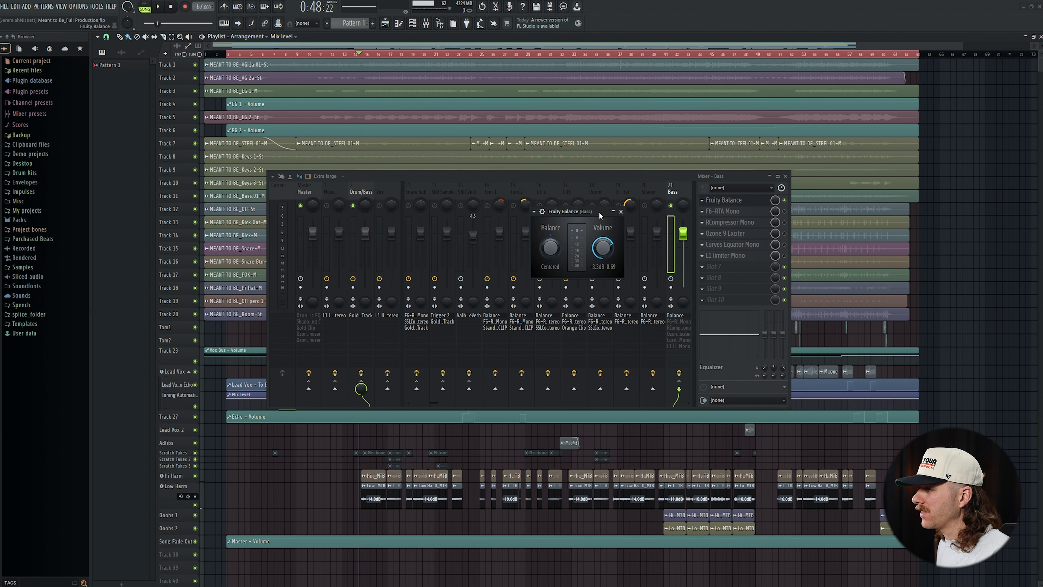
pyautogui.click(620, 211)
pyautogui.click(784, 211)
pyautogui.click(744, 214)
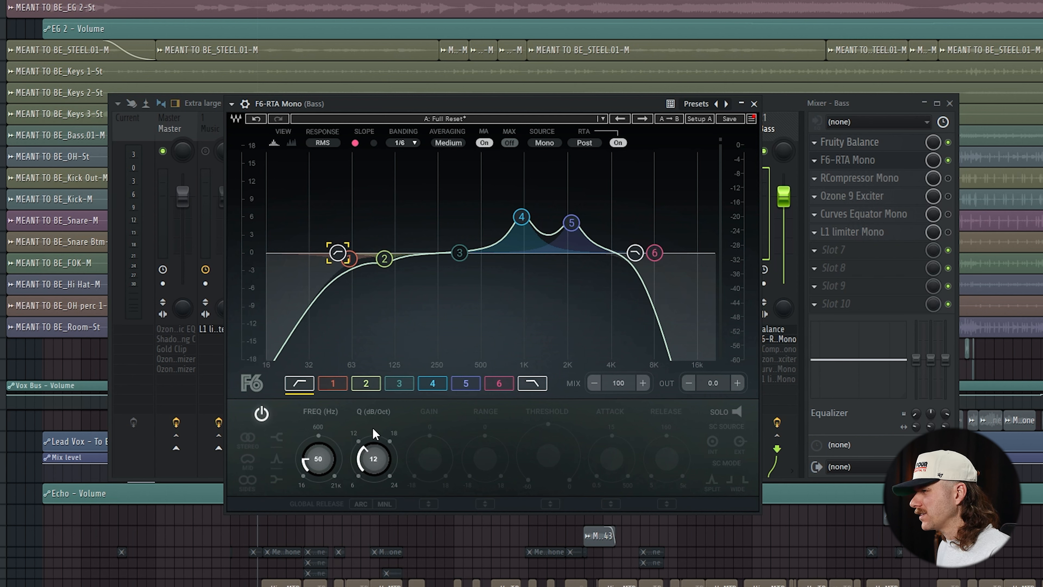
# Try the F6 low-cut filter's slope at 24 and 6 dB/Oct, then return it to 12.
pyautogui.moveTo(372, 426); pyautogui.dragTo(372, 397)
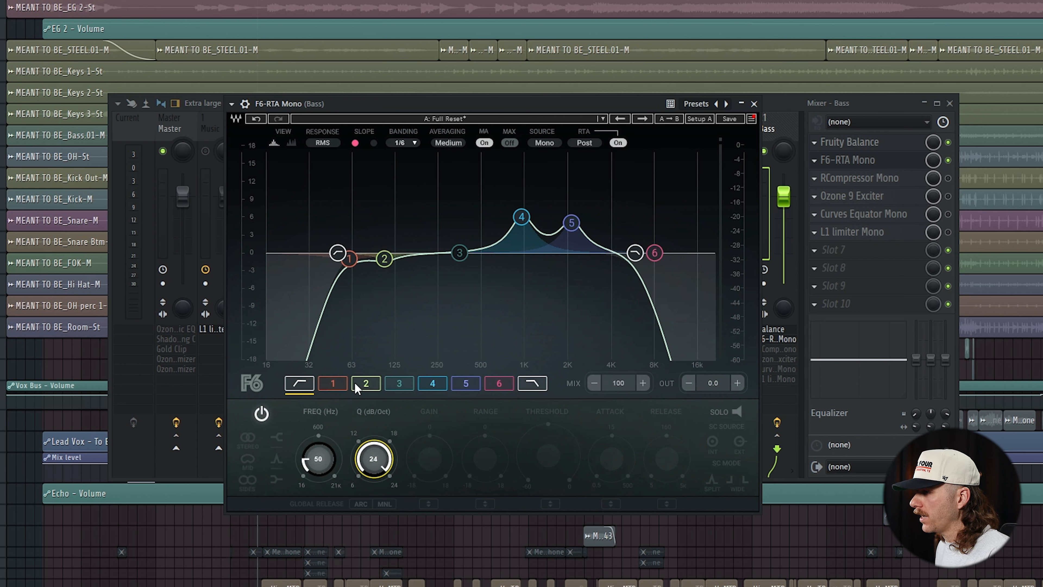
pyautogui.moveTo(373, 457); pyautogui.dragTo(373, 499)
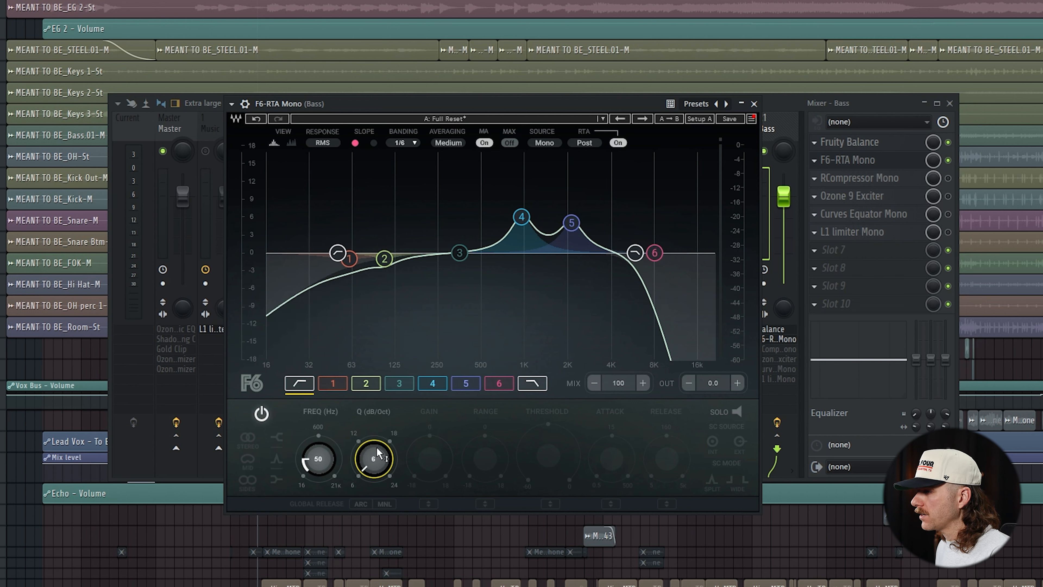
pyautogui.moveTo(372, 462)
pyautogui.mouseDown()
pyautogui.moveTo(371, 450)
pyautogui.moveTo(372, 462)
pyautogui.mouseUp()
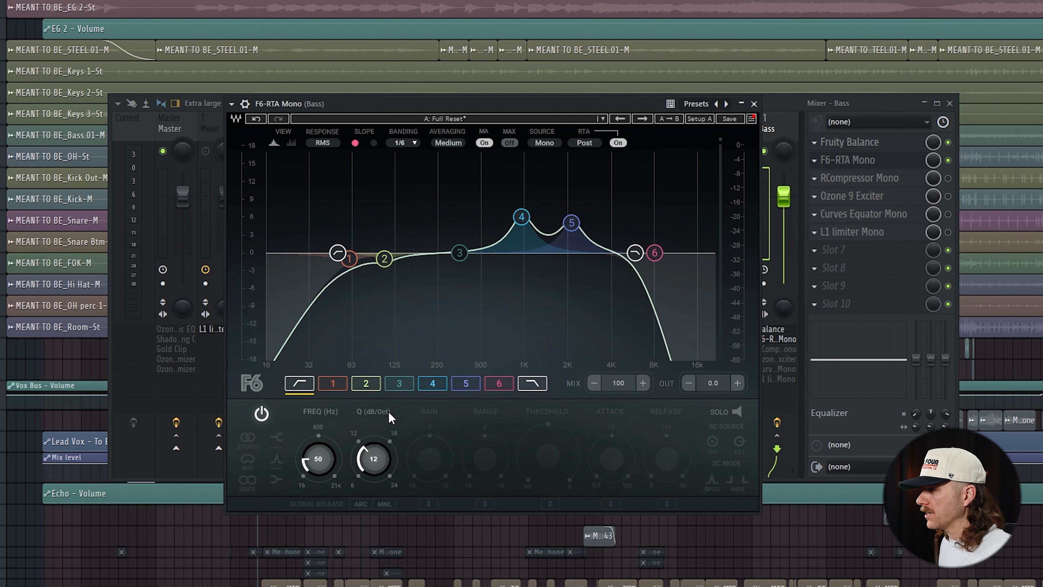
# Examine the frequency, Q and gain settings of bands 1, 2, 4 and 5 in the F6 equalizer.
pyautogui.click(351, 262)
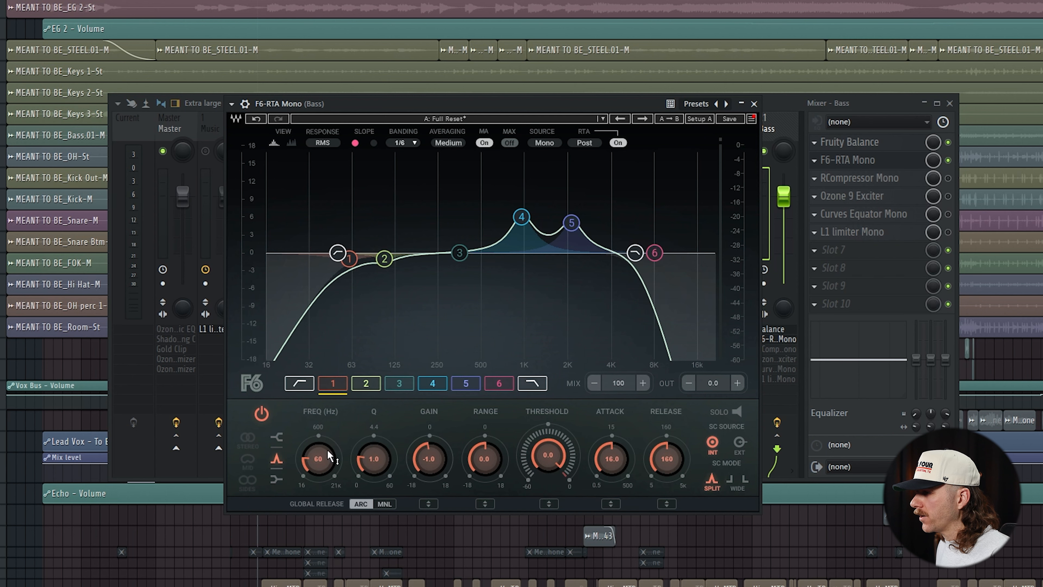
pyautogui.click(385, 259)
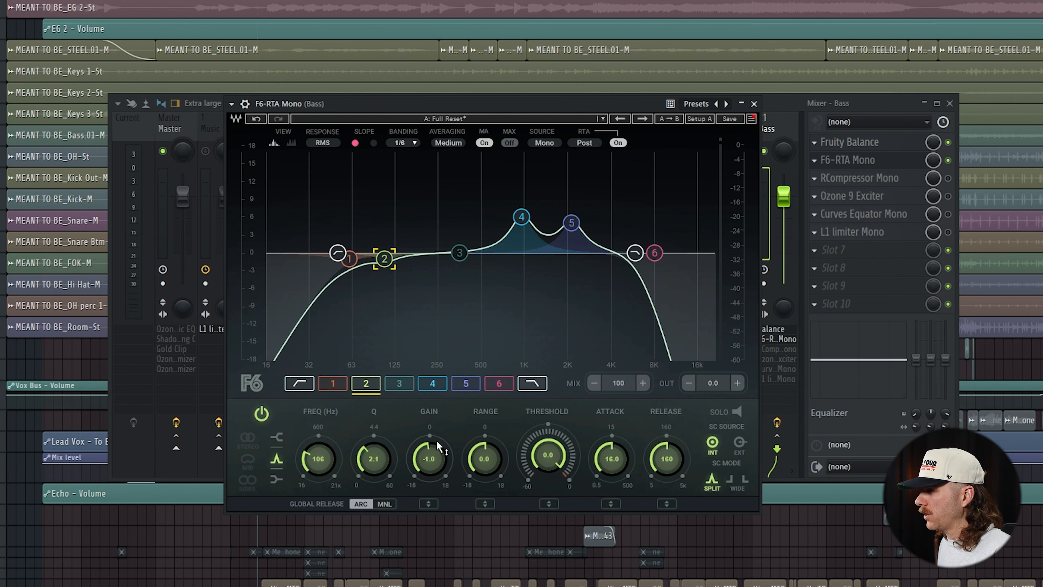
pyautogui.click(522, 217)
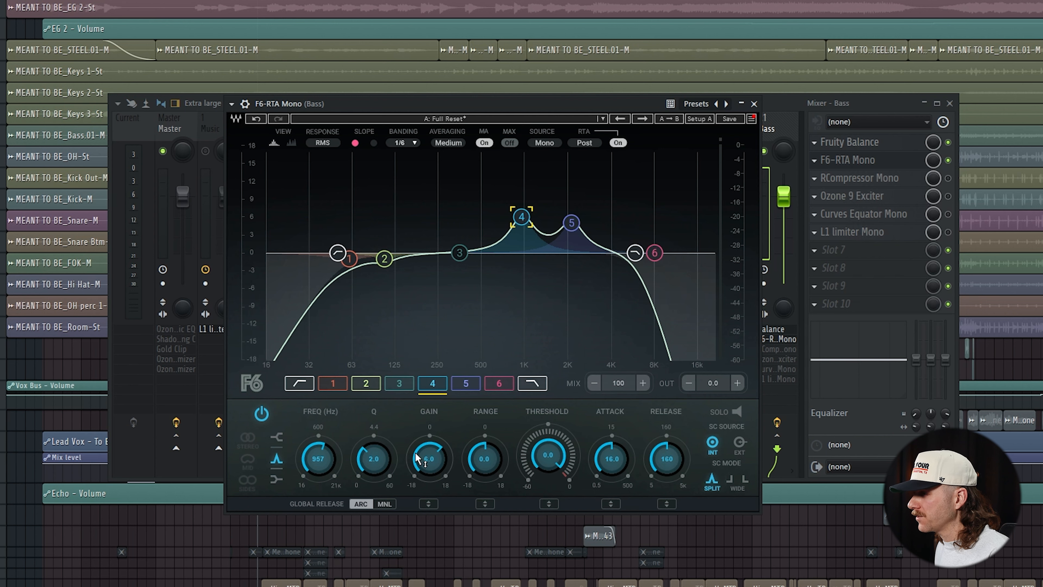
pyautogui.click(571, 222)
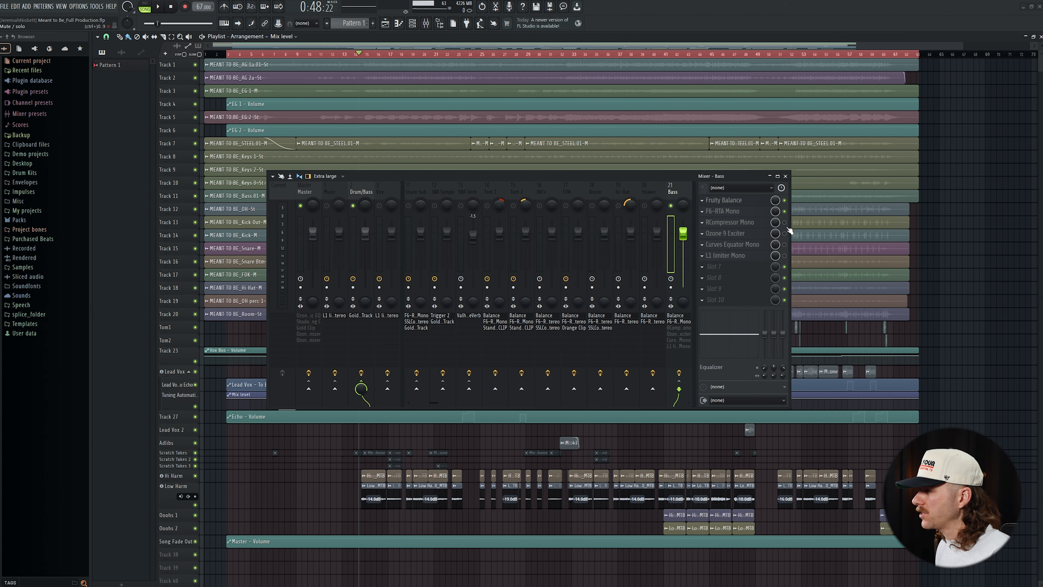
# Re-enable and open RCompressor Mono on the Bass track, and play the bass through it.
pyautogui.click(741, 223)
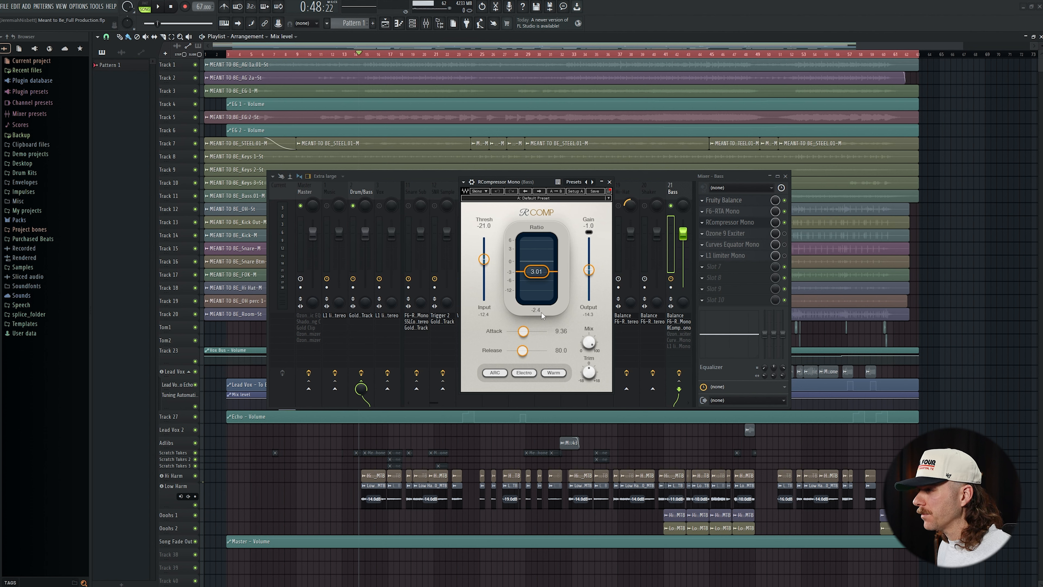
pyautogui.press('space')
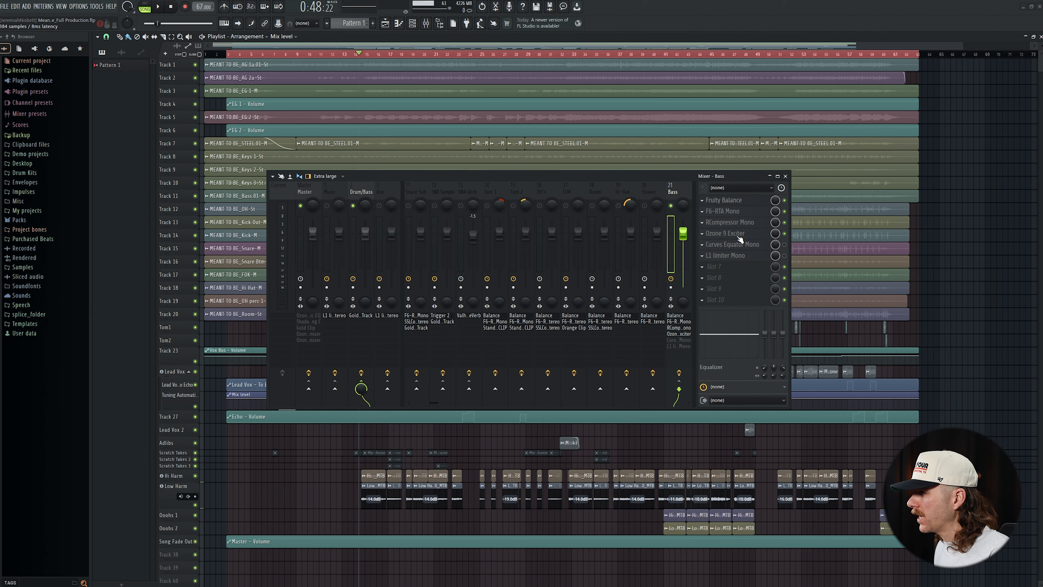
# Compare the bass with and without Ozone 9 Exciter by switching its mix level between 0% and 100% during playback.
pyautogui.click(733, 234)
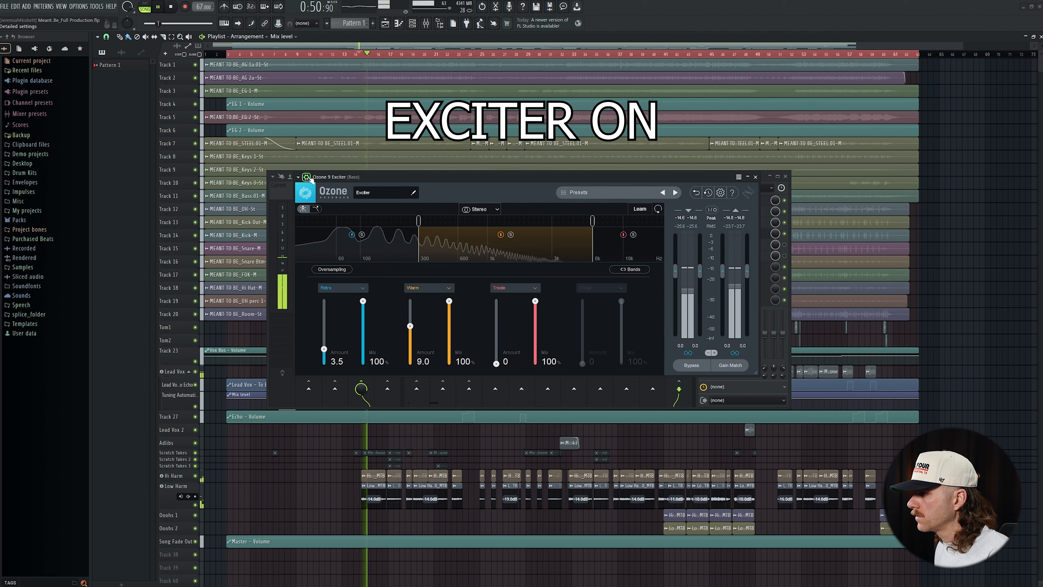
pyautogui.click(307, 177)
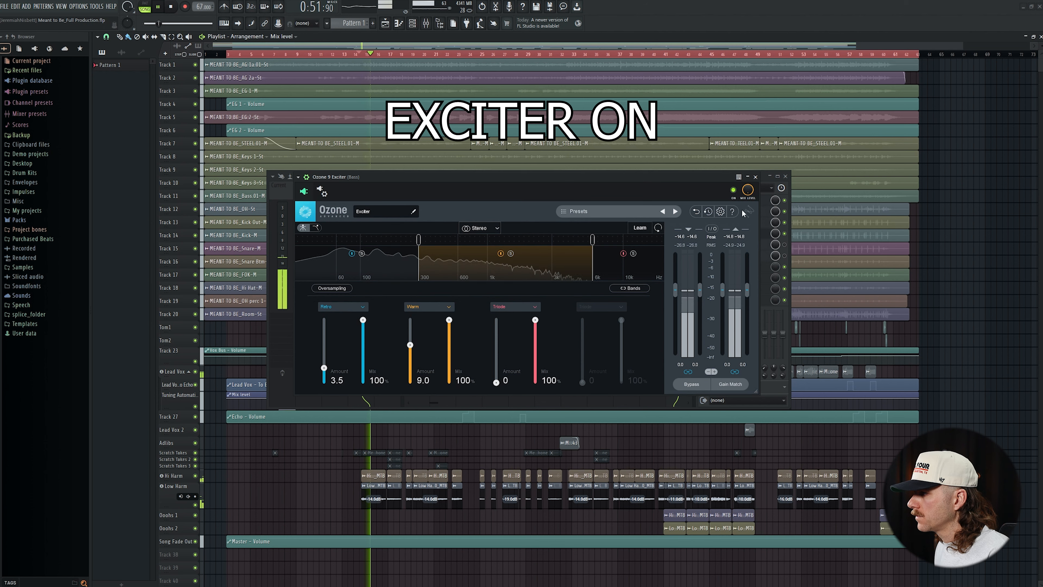
pyautogui.moveTo(750, 190); pyautogui.dragTo(750, 246)
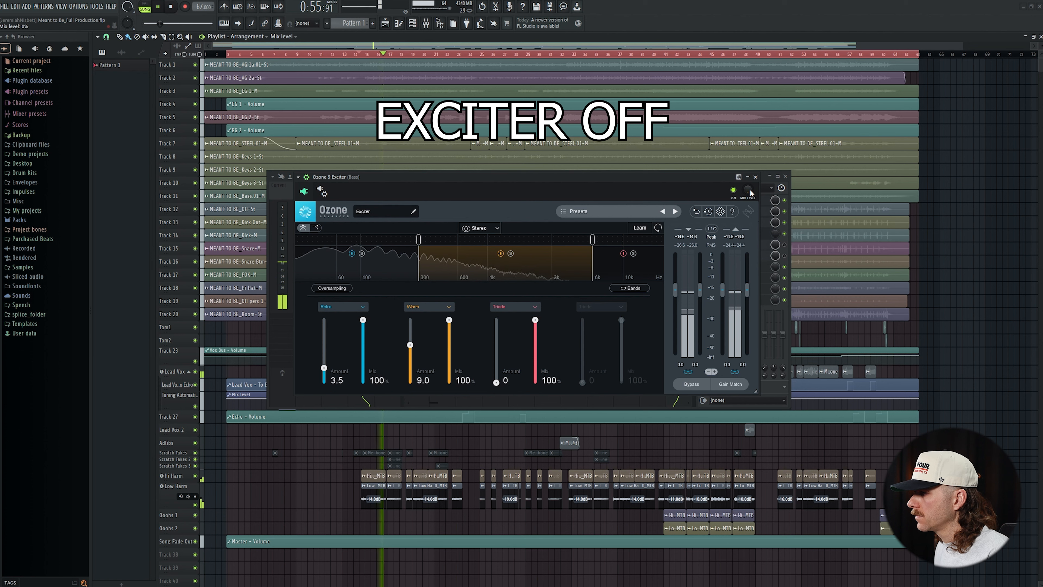
pyautogui.moveTo(750, 191); pyautogui.dragTo(750, 136)
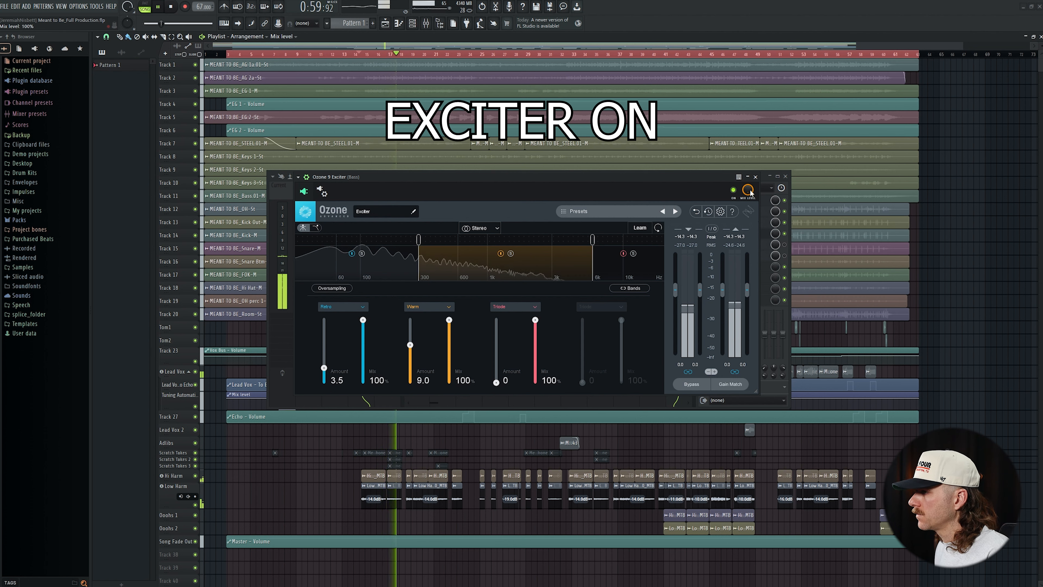
pyautogui.moveTo(750, 192); pyautogui.dragTo(750, 248)
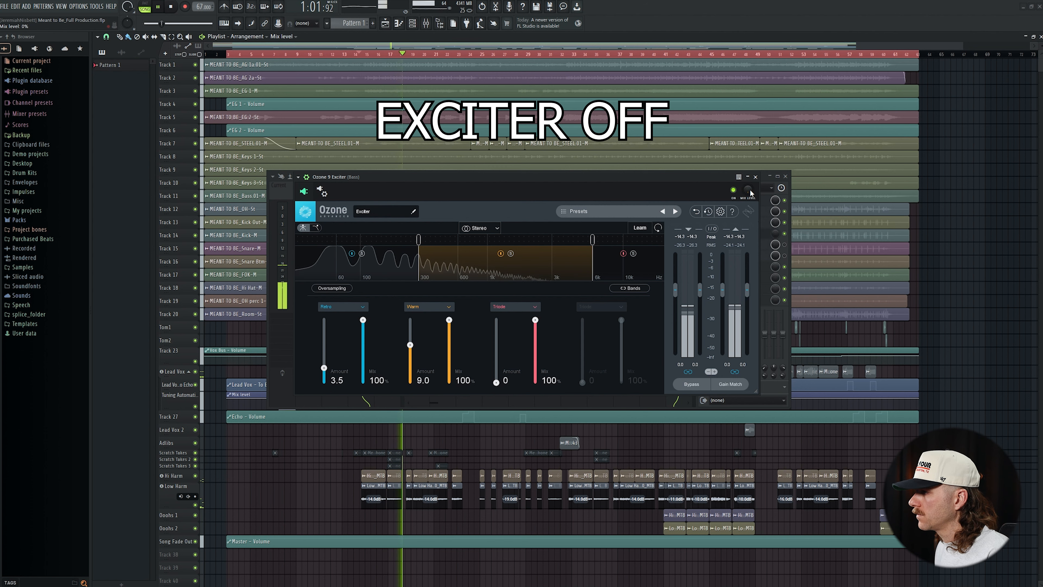
pyautogui.moveTo(750, 192); pyautogui.dragTo(750, 135)
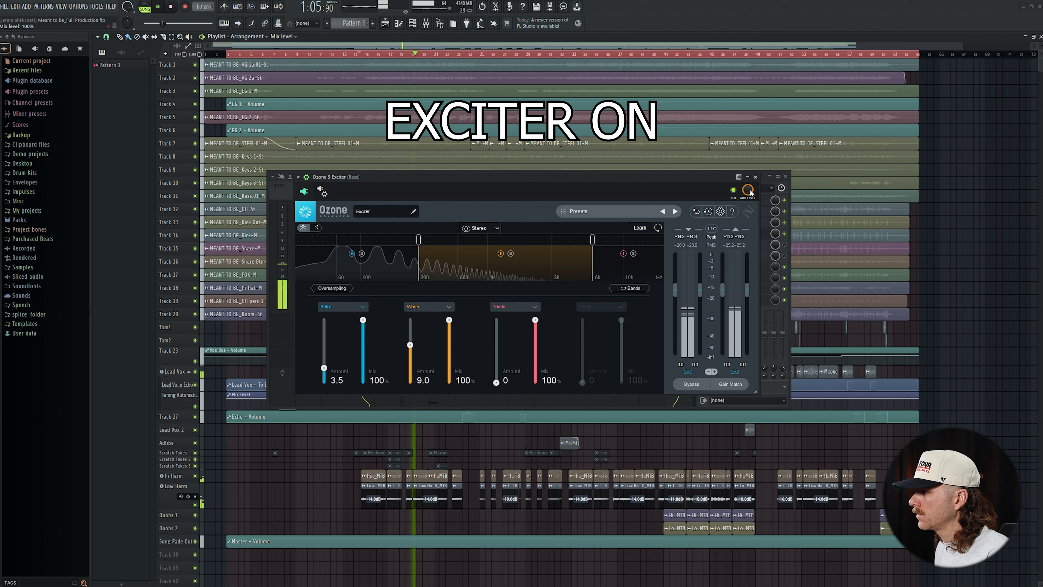
pyautogui.press('space')
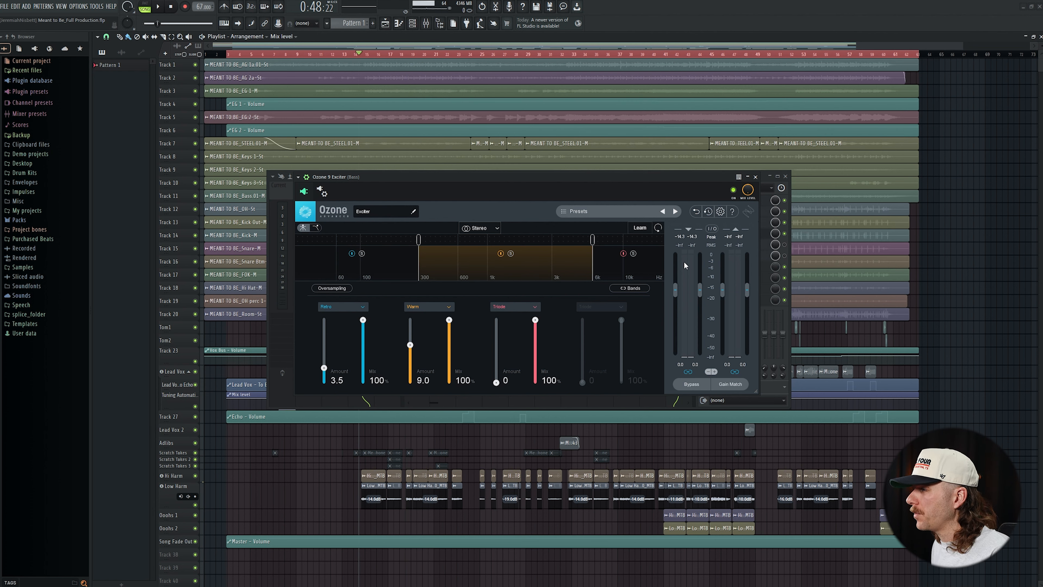
pyautogui.click(755, 177)
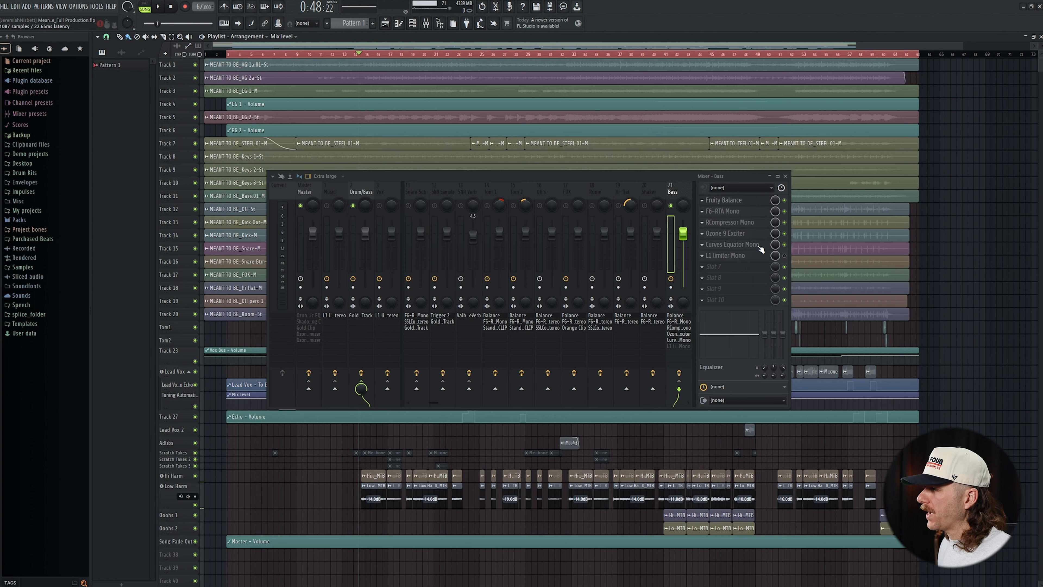
# Open Curves Equator Mono on the Bass track and examine how it processes the bass during playback.
pyautogui.click(759, 245)
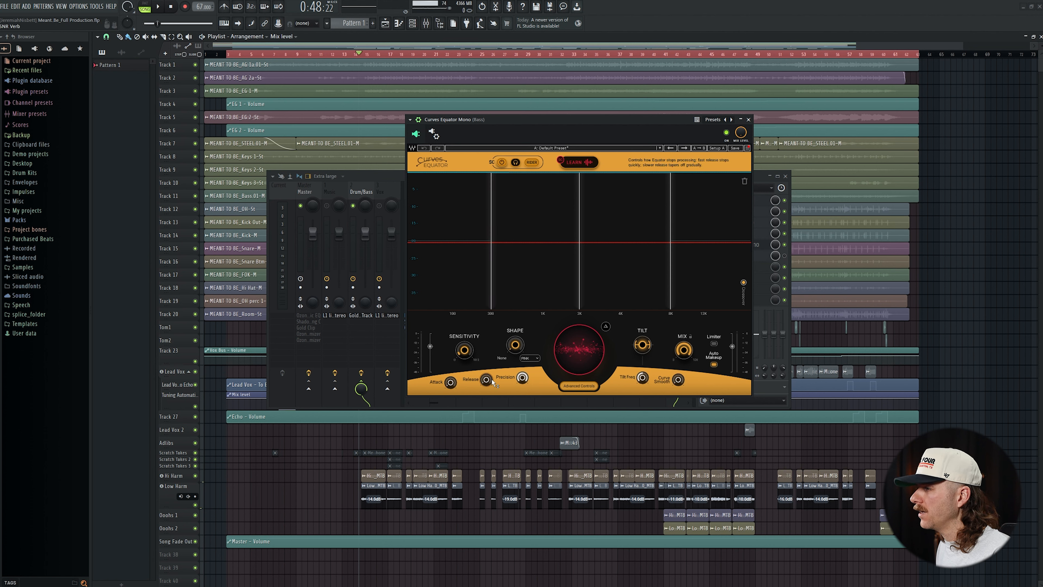
pyautogui.moveTo(492, 381)
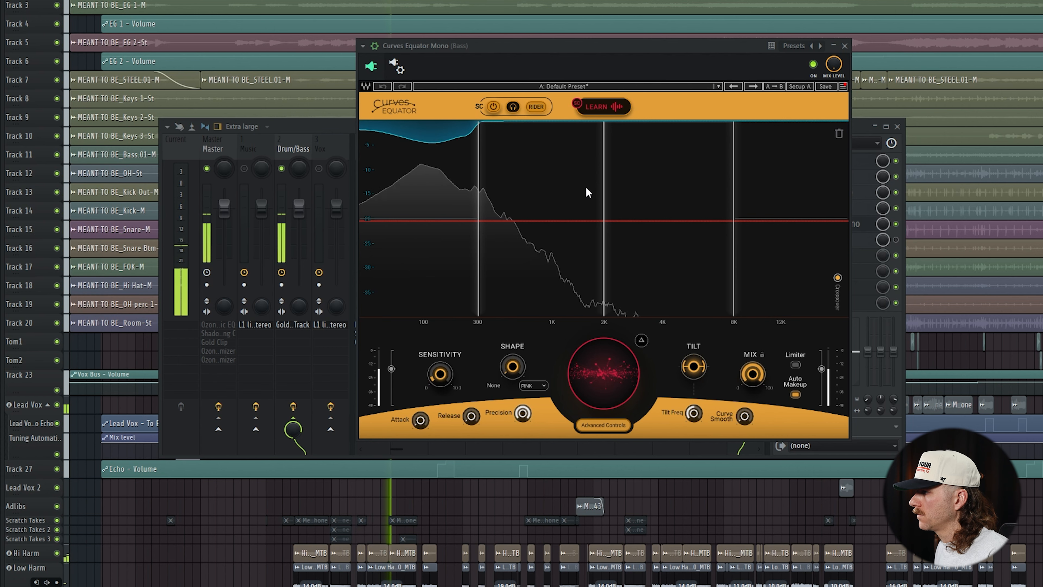
pyautogui.press('space')
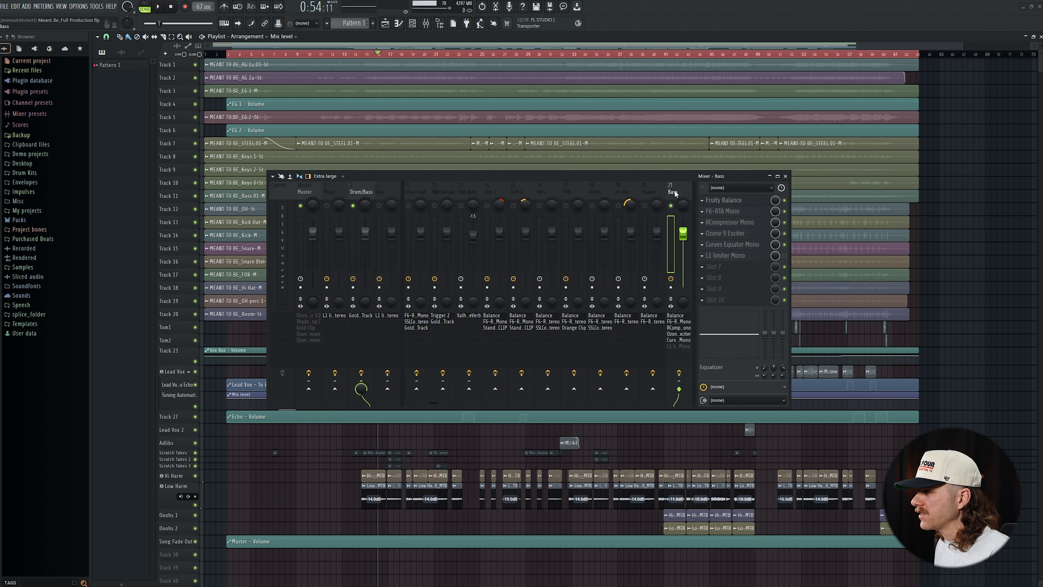
# Re-enable L1 limiter Mono on the Bass track, open it, and play the bass through it.
pyautogui.click(784, 255)
pyautogui.click(725, 255)
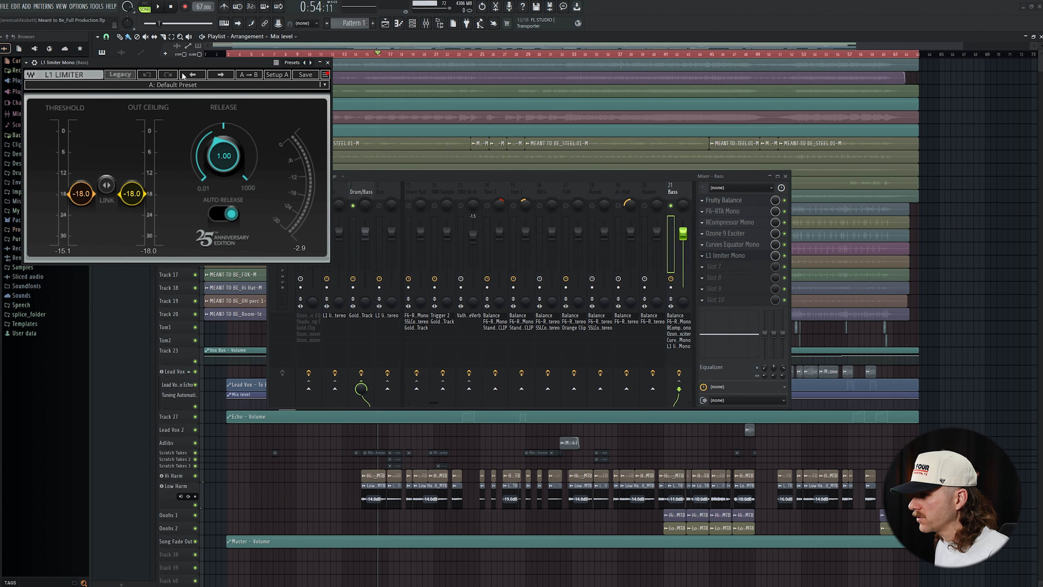
pyautogui.moveTo(188, 77); pyautogui.dragTo(491, 179)
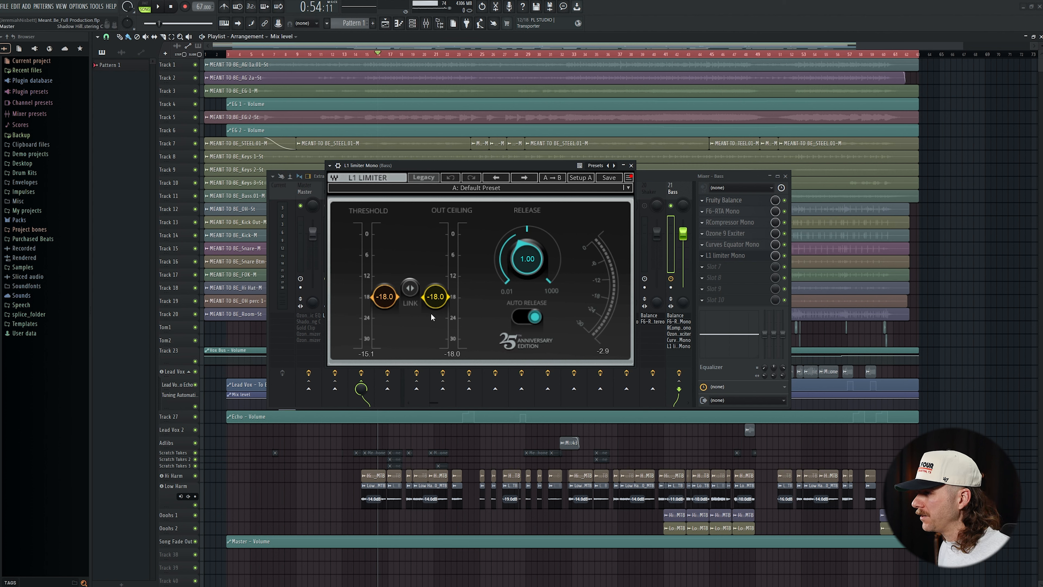
pyautogui.press('space')
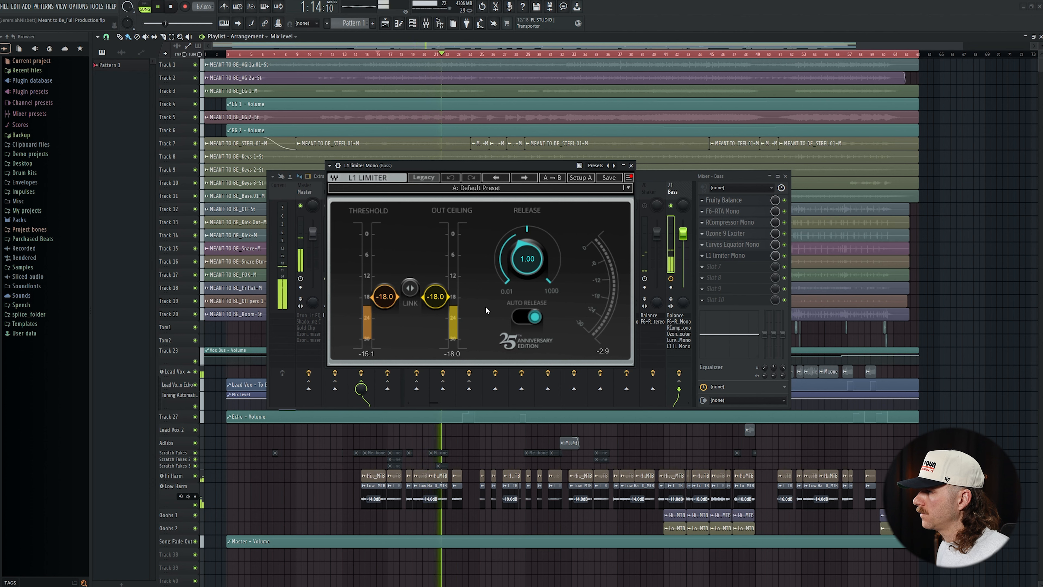
pyautogui.press('space')
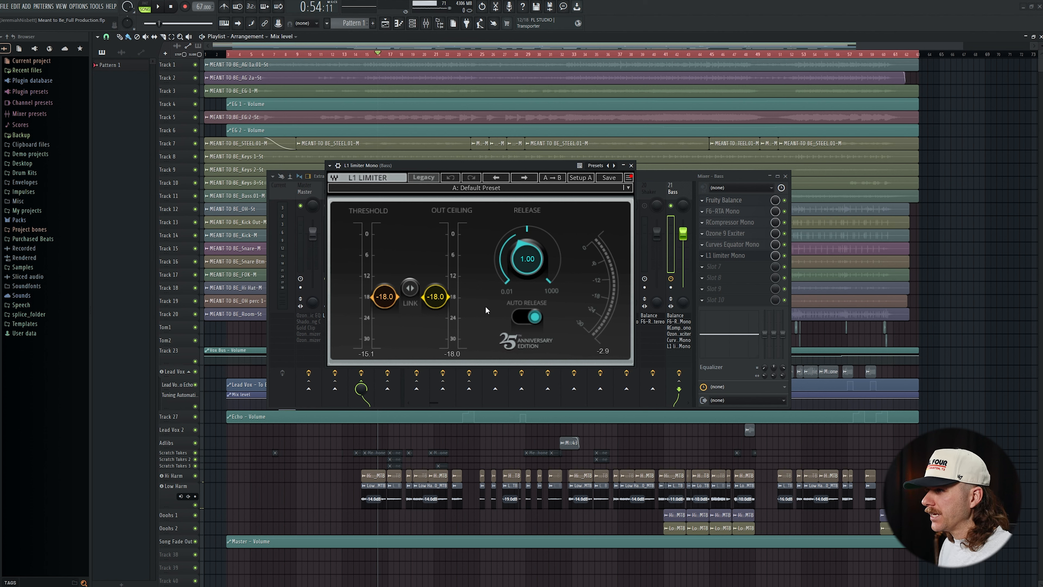